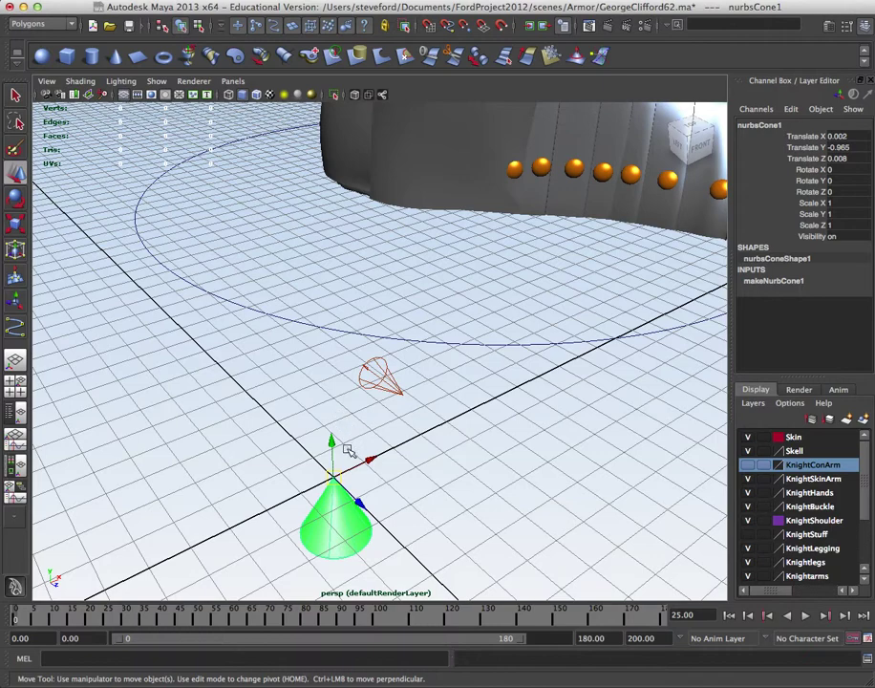
Drag the green NURBS cone up along its Y axis so it sits above the grid
left_click_drag(334, 441, 290, 295)
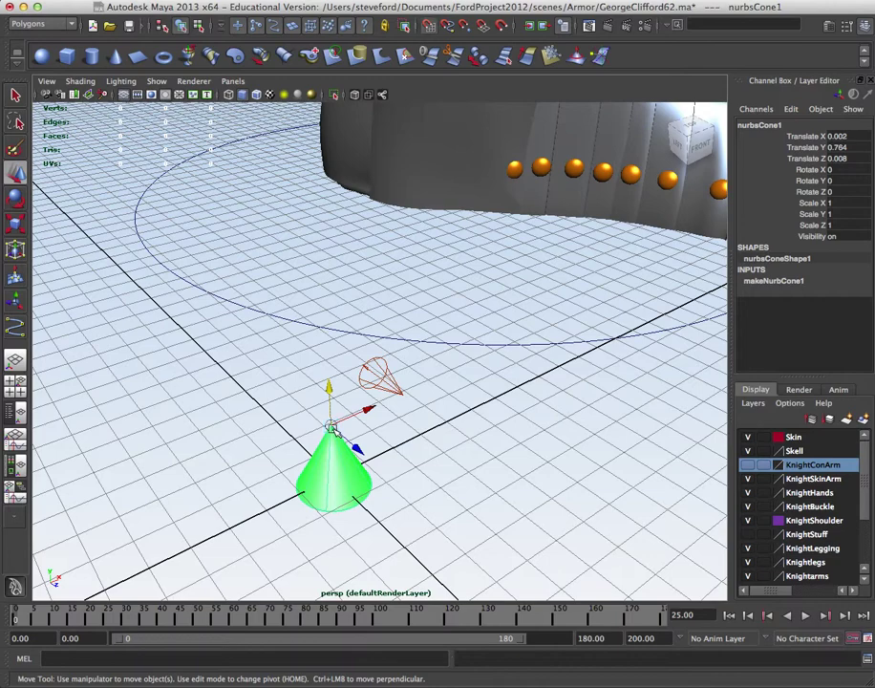
Reposition the cone, enable Snap to Grids, and snap it onto a grid point near the centre lines
mouse_move(336, 440)
left_mouse_down()
mouse_move(427, 443)
mouse_move(463, 465)
mouse_move(508, 475)
mouse_move(480, 463)
mouse_move(402, 498)
mouse_move(498, 464)
mouse_move(464, 474)
mouse_move(388, 466)
mouse_move(302, 412)
mouse_move(325, 478)
mouse_move(313, 385)
left_mouse_up()
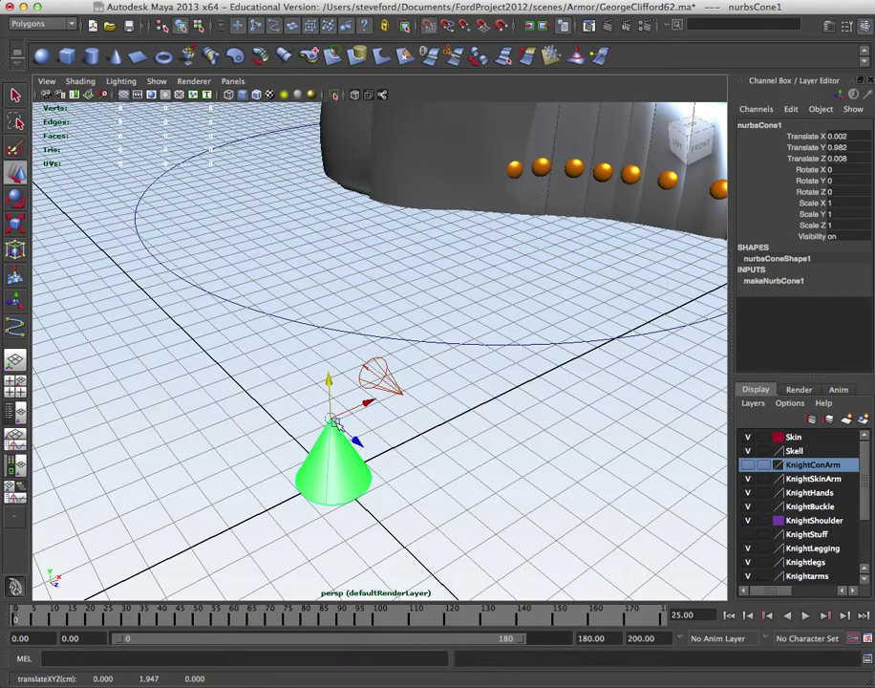
left_click_drag(331, 421, 364, 465)
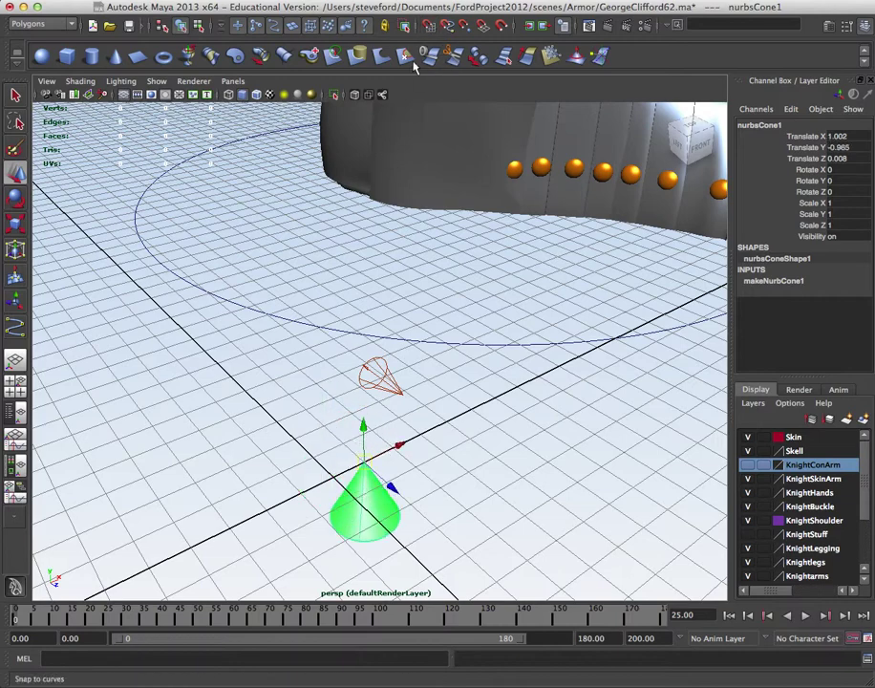
left_click(429, 24)
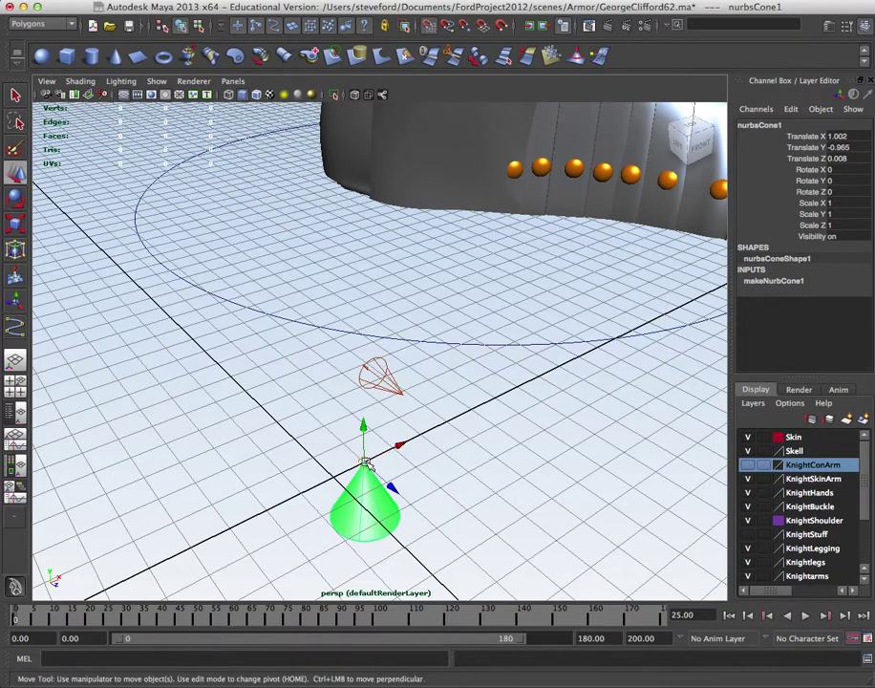
left_click_drag(369, 465, 323, 471)
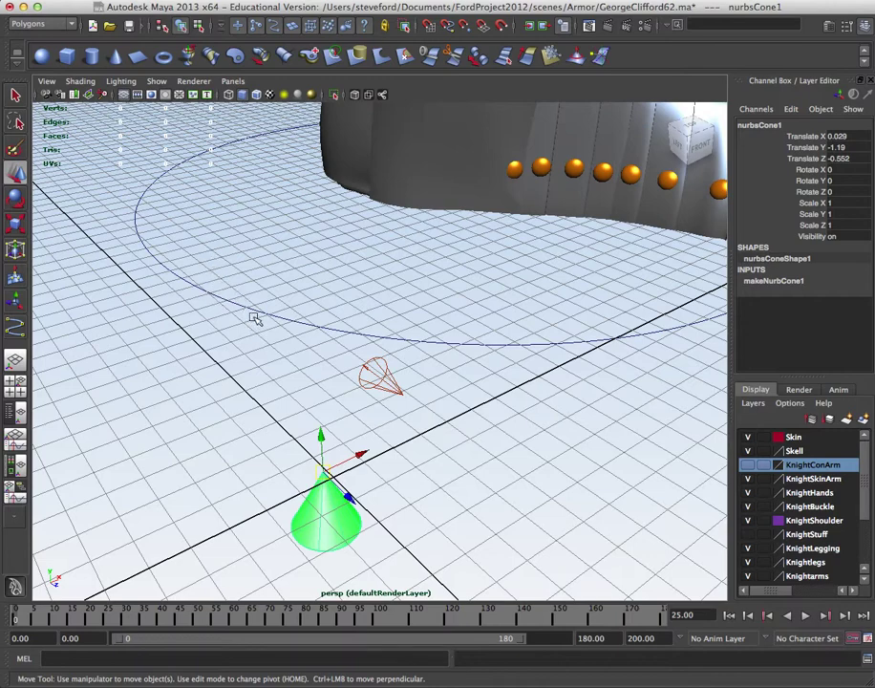
Snap the cone onto the large circle curve and slide it along to the far side
left_click_drag(324, 471, 288, 420)
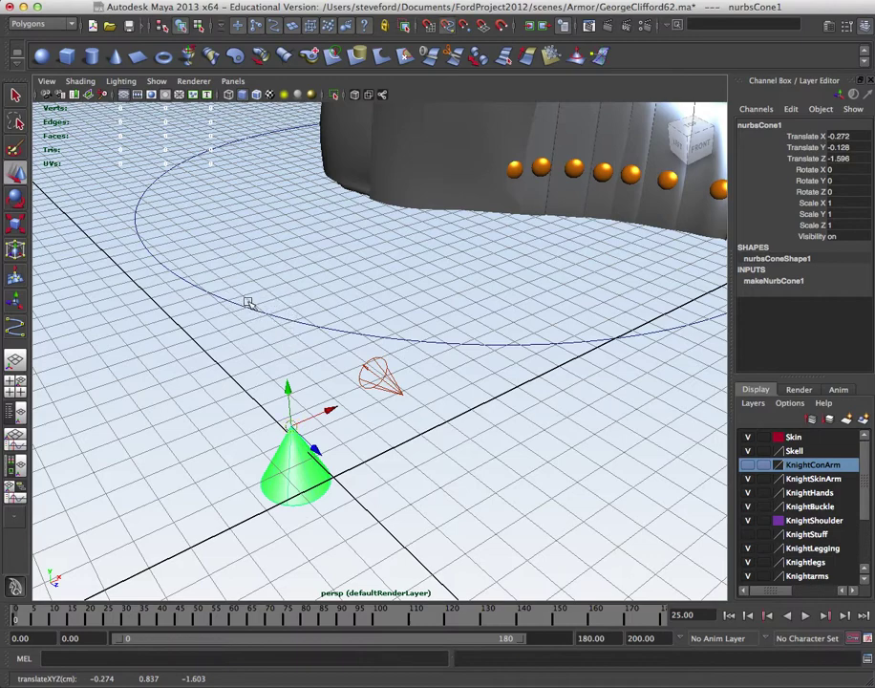
mouse_move(197, 285)
middle_mouse_down()
mouse_move(297, 321)
mouse_move(221, 284)
mouse_move(332, 313)
mouse_move(276, 306)
mouse_move(215, 264)
mouse_move(350, 314)
mouse_move(221, 285)
middle_mouse_up()
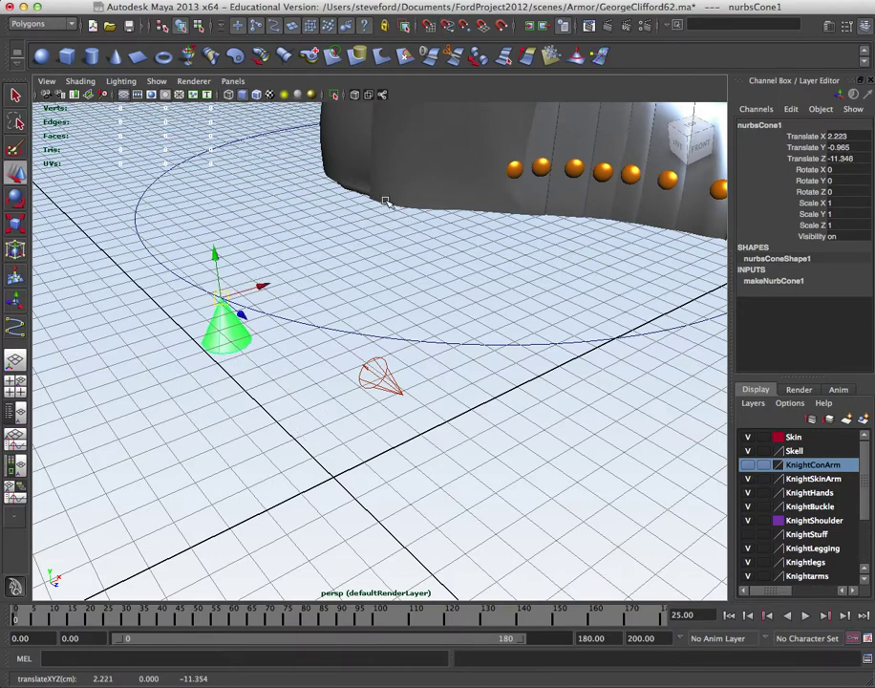
mouse_move(385, 202)
middle_mouse_down()
mouse_move(464, 216)
mouse_move(380, 203)
mouse_move(475, 201)
mouse_move(422, 201)
mouse_move(417, 181)
mouse_move(445, 153)
mouse_move(435, 204)
mouse_move(373, 134)
mouse_move(372, 196)
mouse_move(379, 117)
mouse_move(374, 191)
mouse_move(383, 134)
mouse_move(383, 209)
mouse_move(489, 208)
mouse_move(396, 218)
mouse_move(361, 327)
middle_mouse_up()
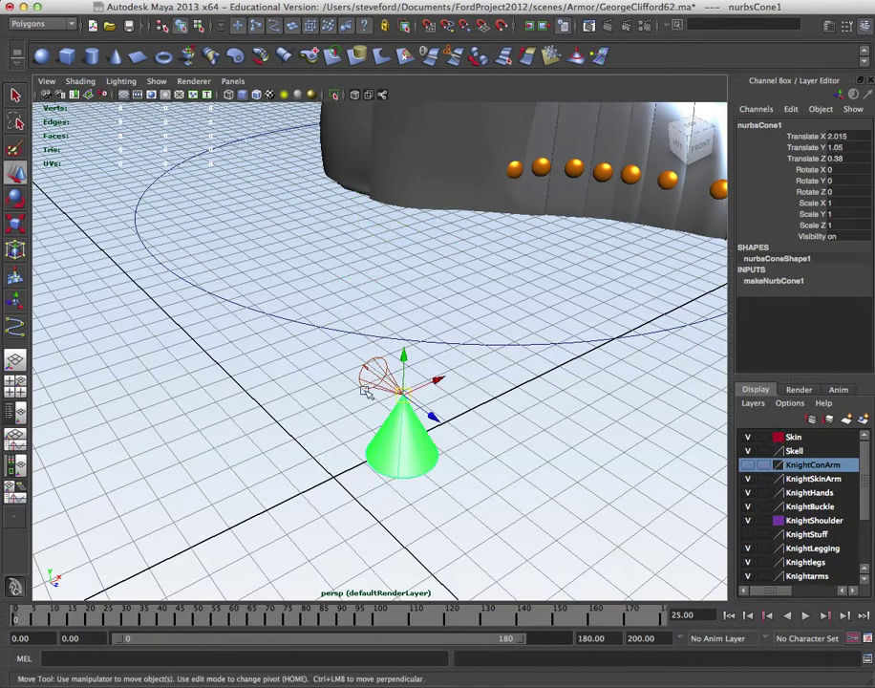
Point-snap the green cone onto the spotlight's position, then drag it left onto the grid
left_click(396, 415)
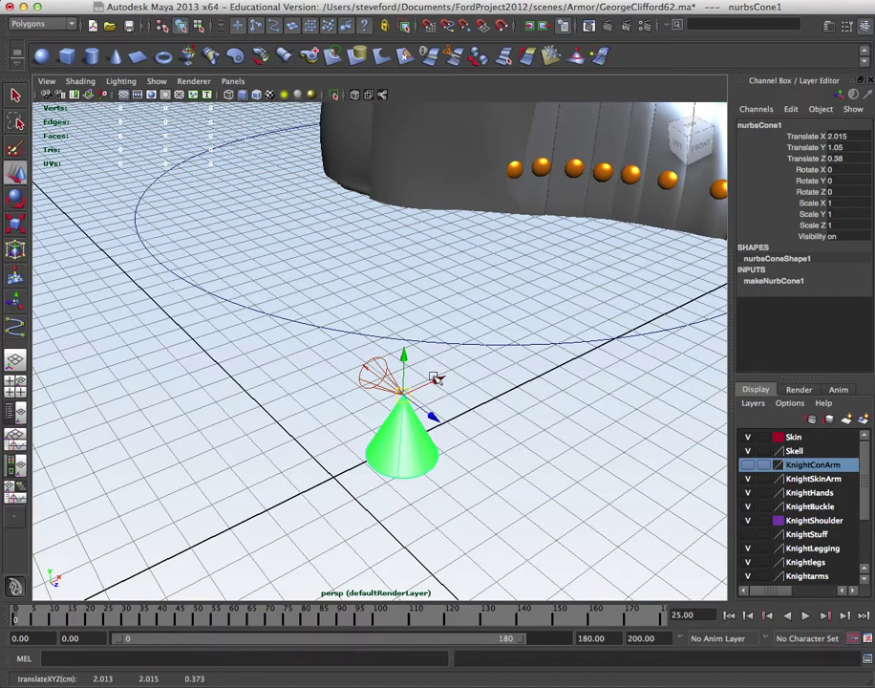
left_click_drag(439, 378, 373, 410)
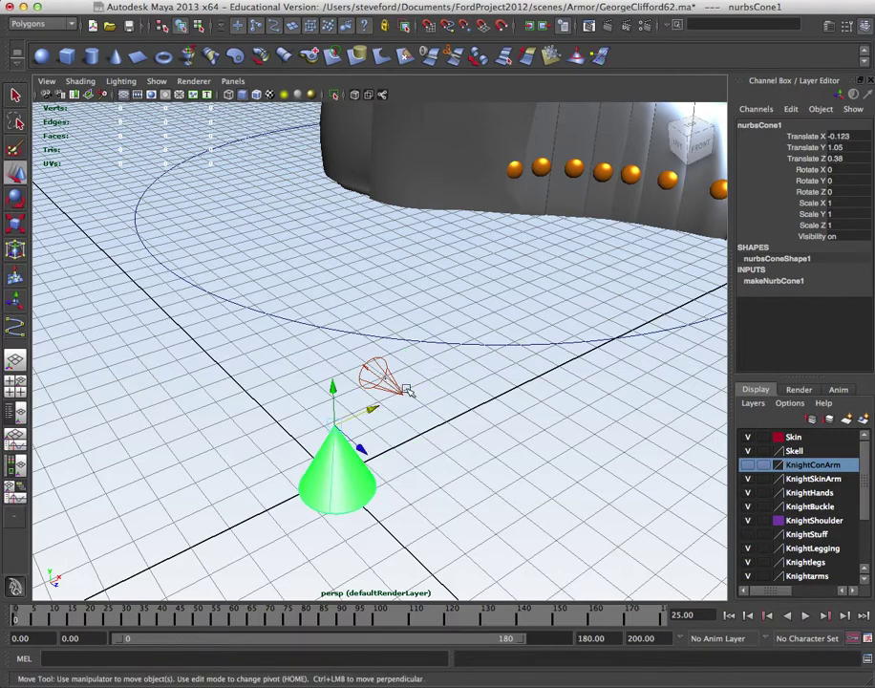
left_click(404, 399)
left_click(334, 437)
left_click_drag(335, 405, 394, 399)
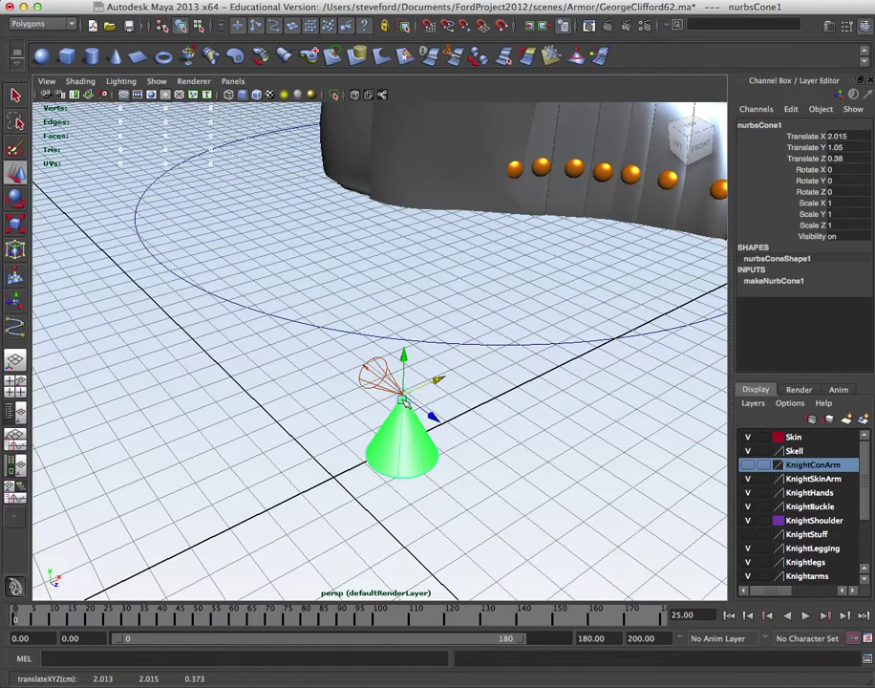
left_click_drag(402, 392, 272, 380)
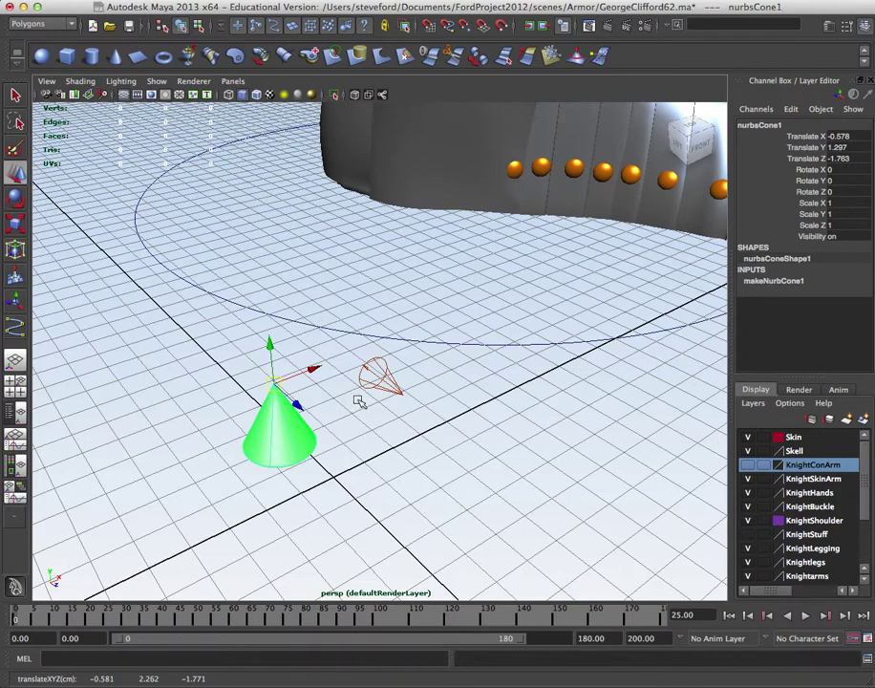
Select spotLight1 and point-snap it onto the green cone's tip
left_click(413, 405)
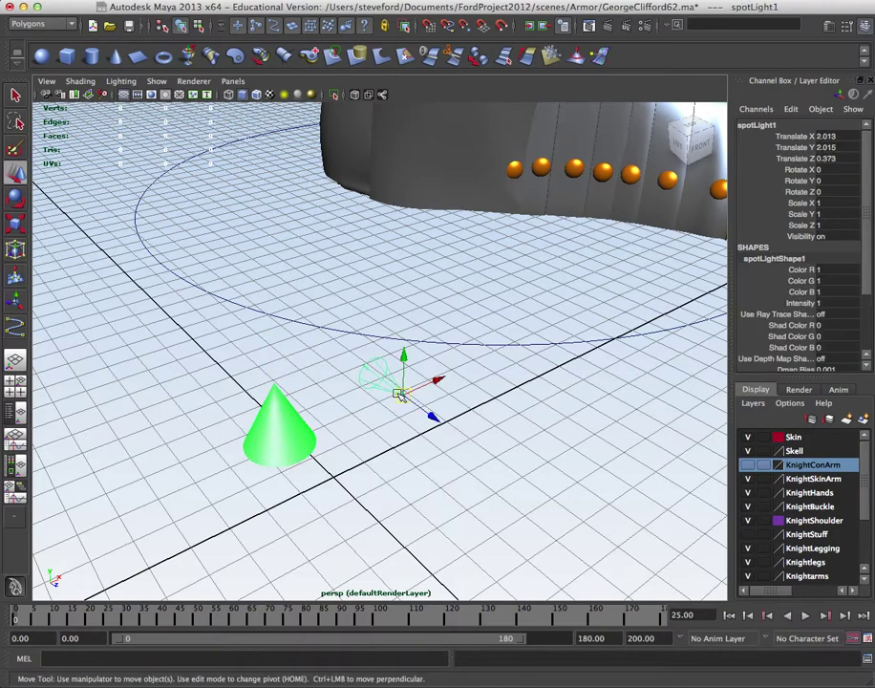
mouse_move(402, 395)
left_mouse_down()
mouse_move(292, 395)
mouse_move(279, 384)
left_mouse_up()
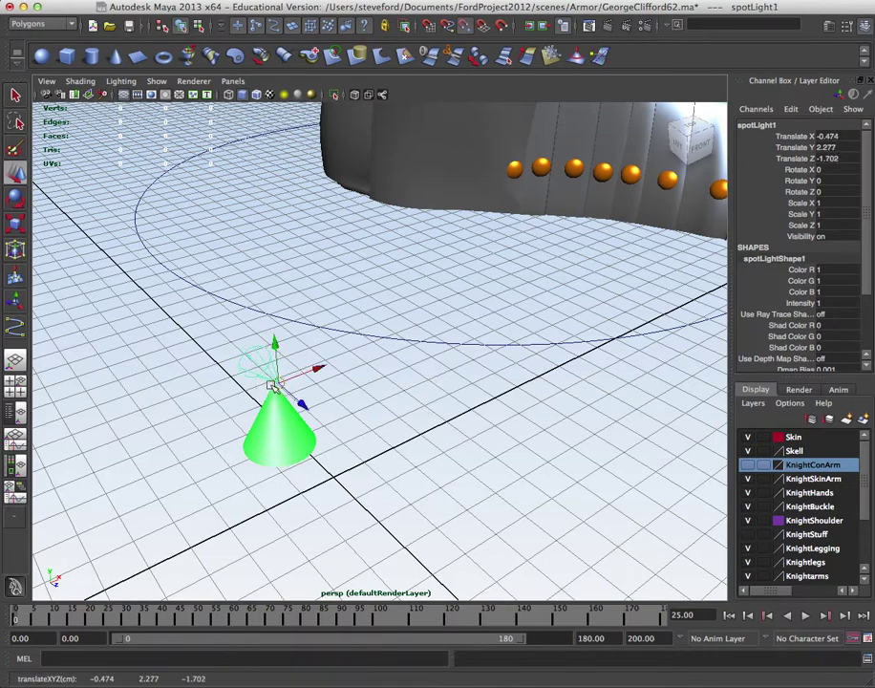